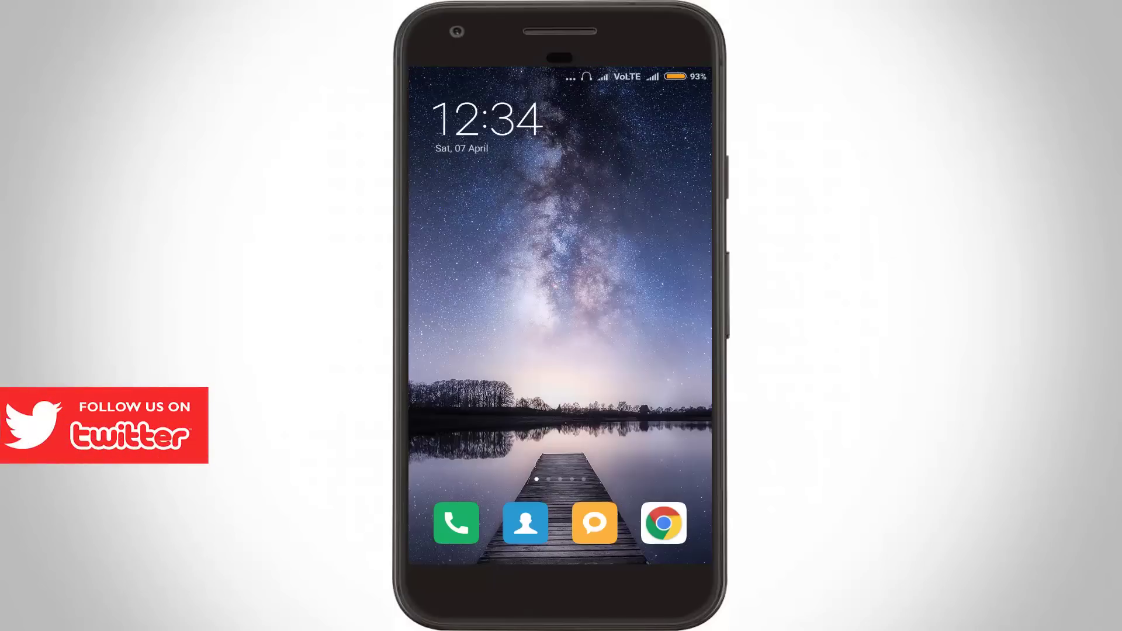
- Launch Settings and go to Google > Personal info & privacy
left_click_drag(649, 351, 456, 351)
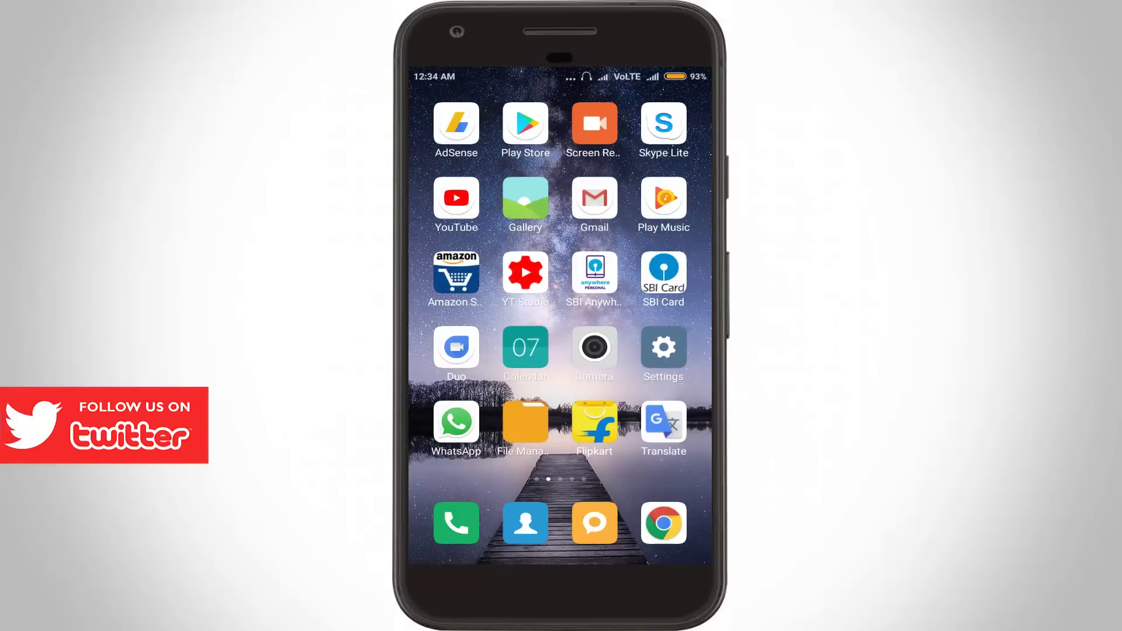
left_click(664, 348)
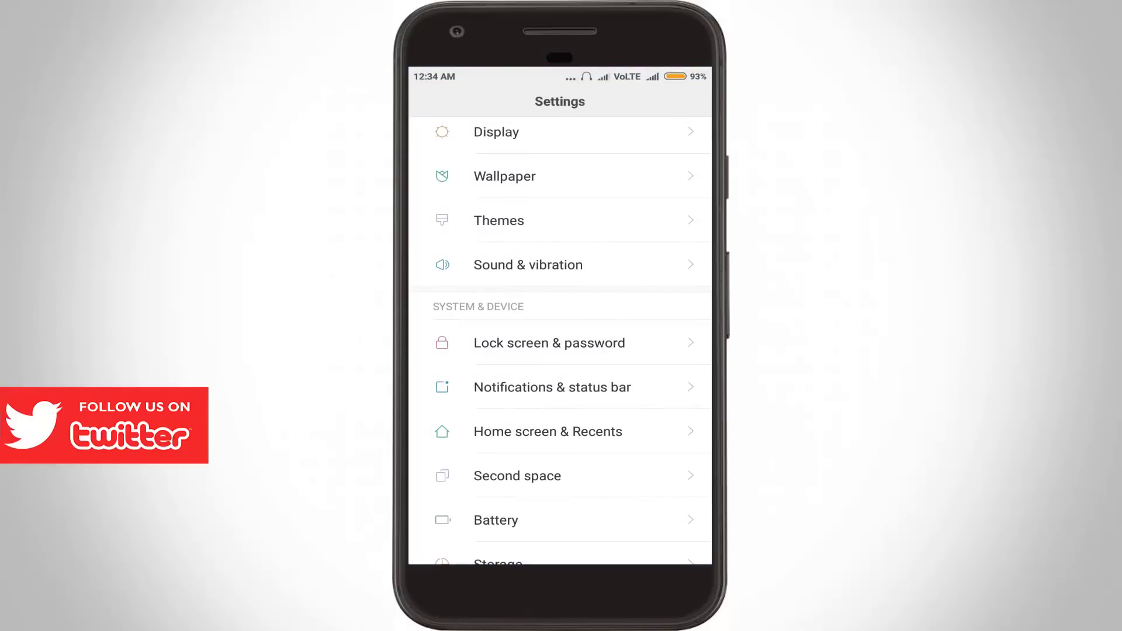
scroll(562, 351, "down", 5)
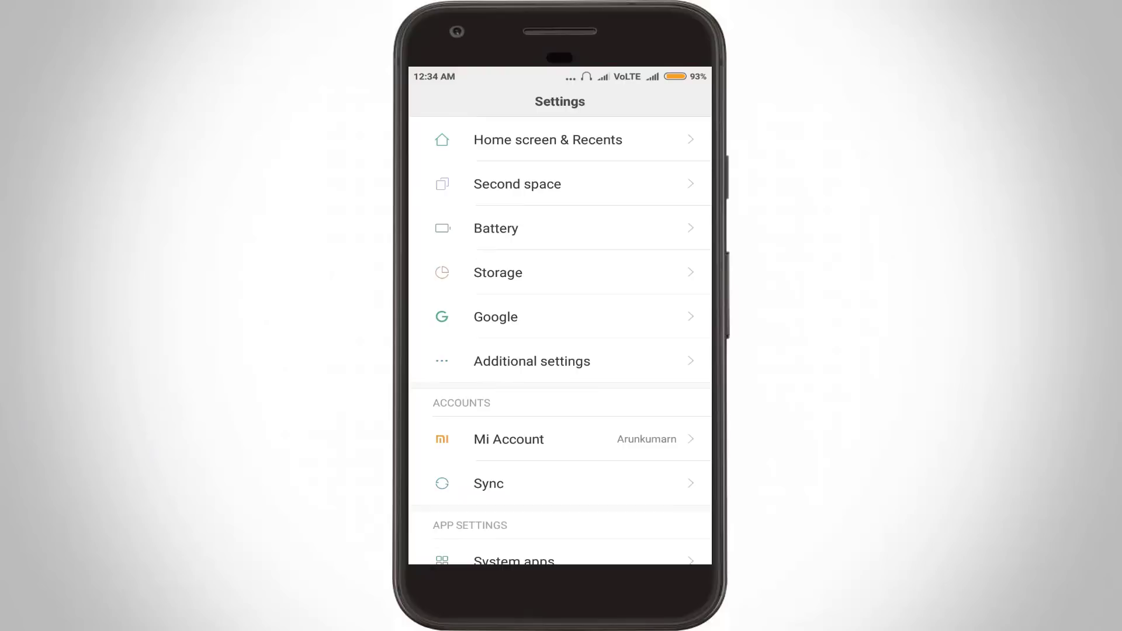
left_click(496, 317)
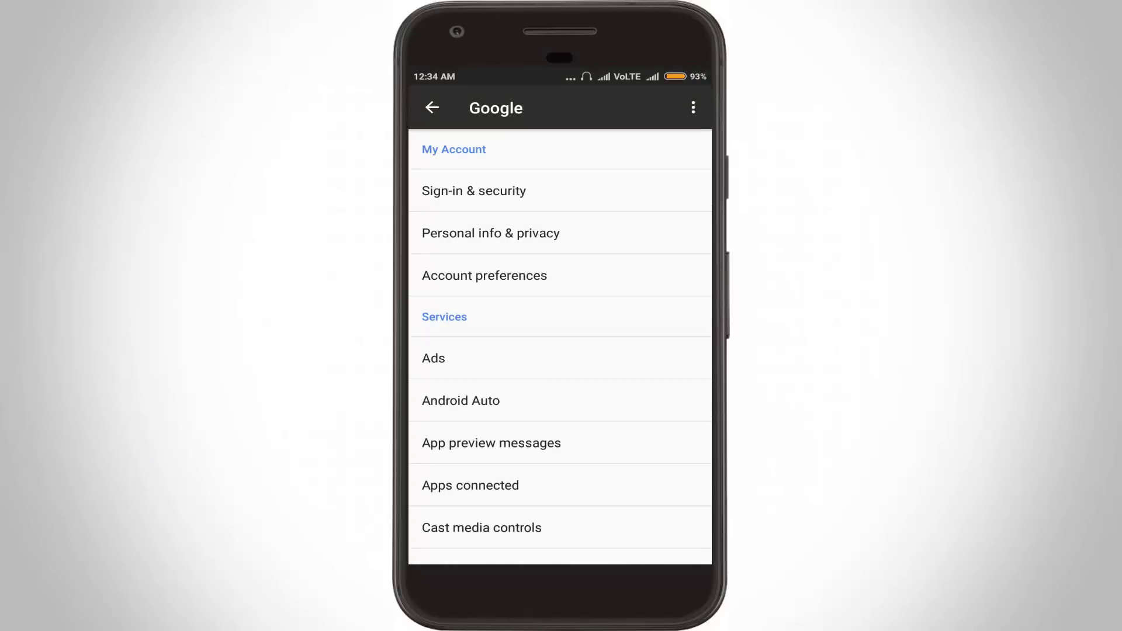
left_click(632, 233)
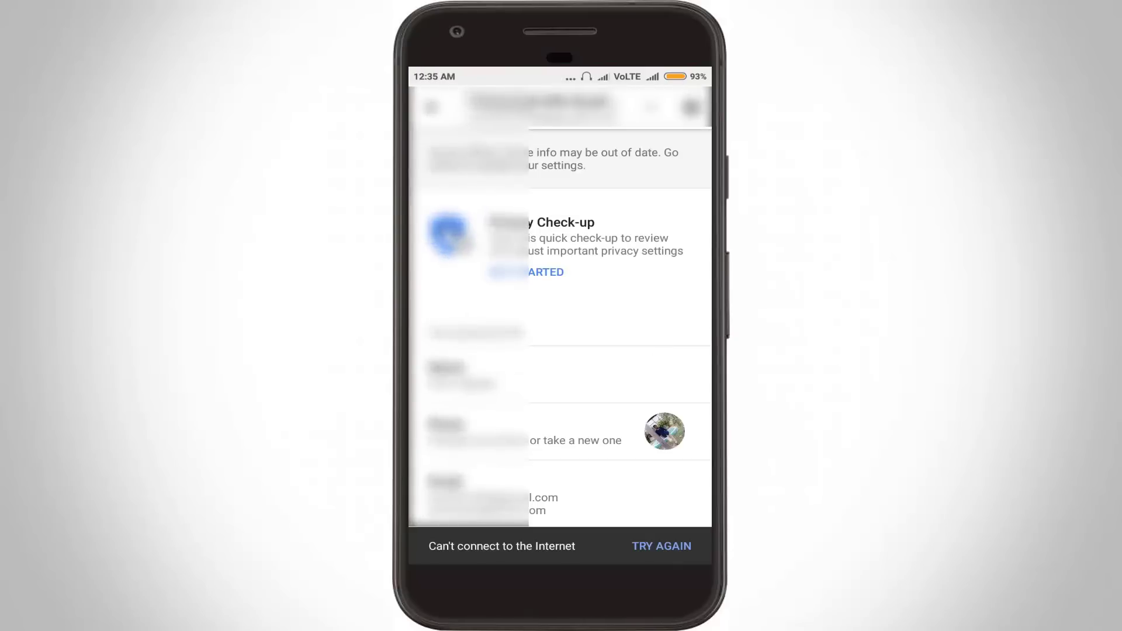
scroll(561, 337, "down", 5)
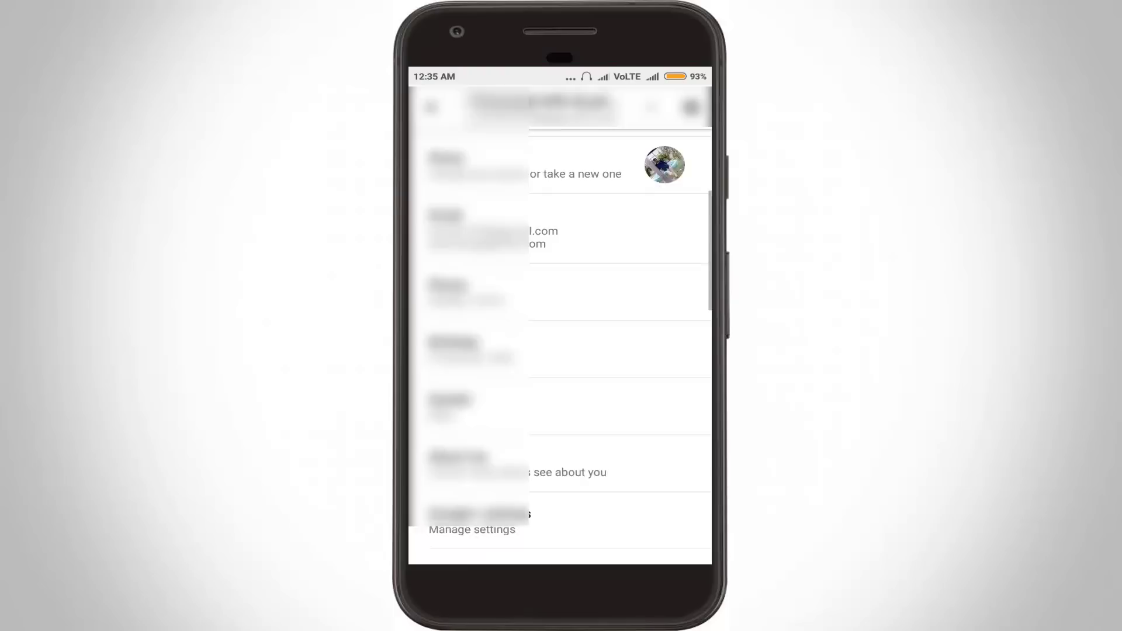
scroll(560, 337, "down", 1)
scroll(560, 337, "down", 1)
scroll(560, 338, "down", 1)
scroll(560, 338, "down", 2)
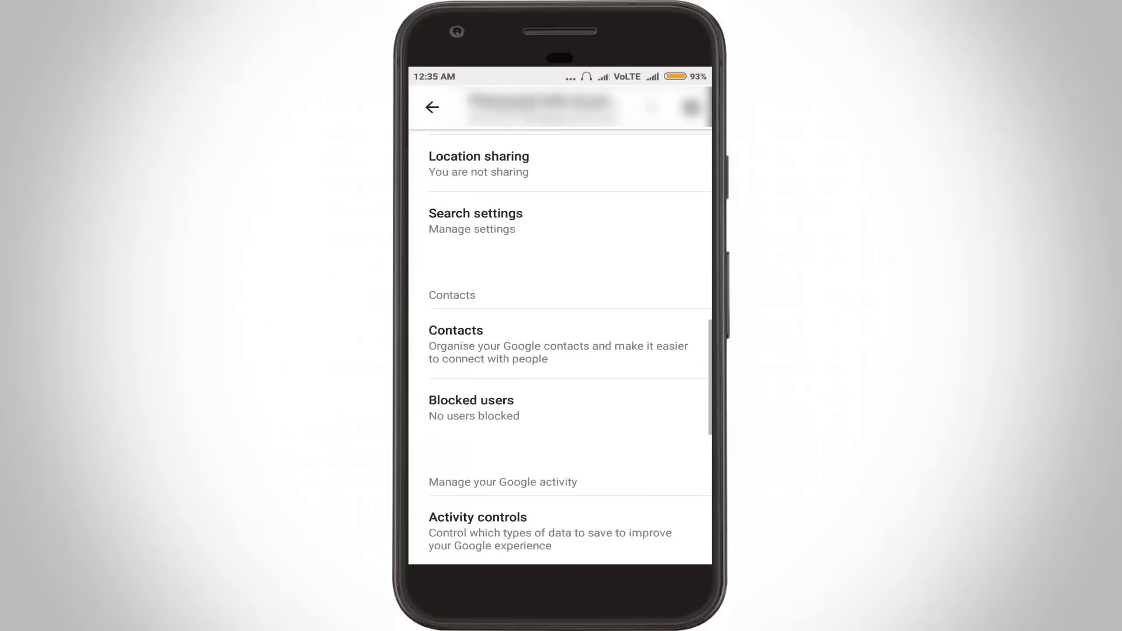
scroll(561, 338, "down", 2)
scroll(560, 338, "down", 3)
scroll(560, 337, "down", 3)
scroll(560, 338, "down", 2)
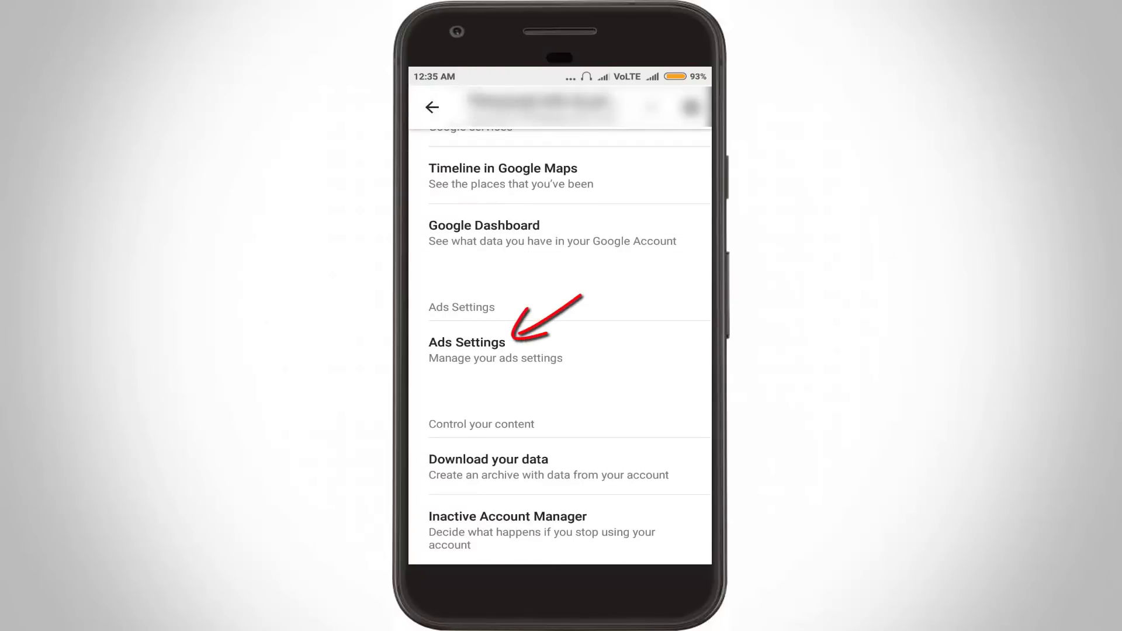
- Try Ads Settings, then enable Mobile data from the quick settings panel
left_click(613, 346)
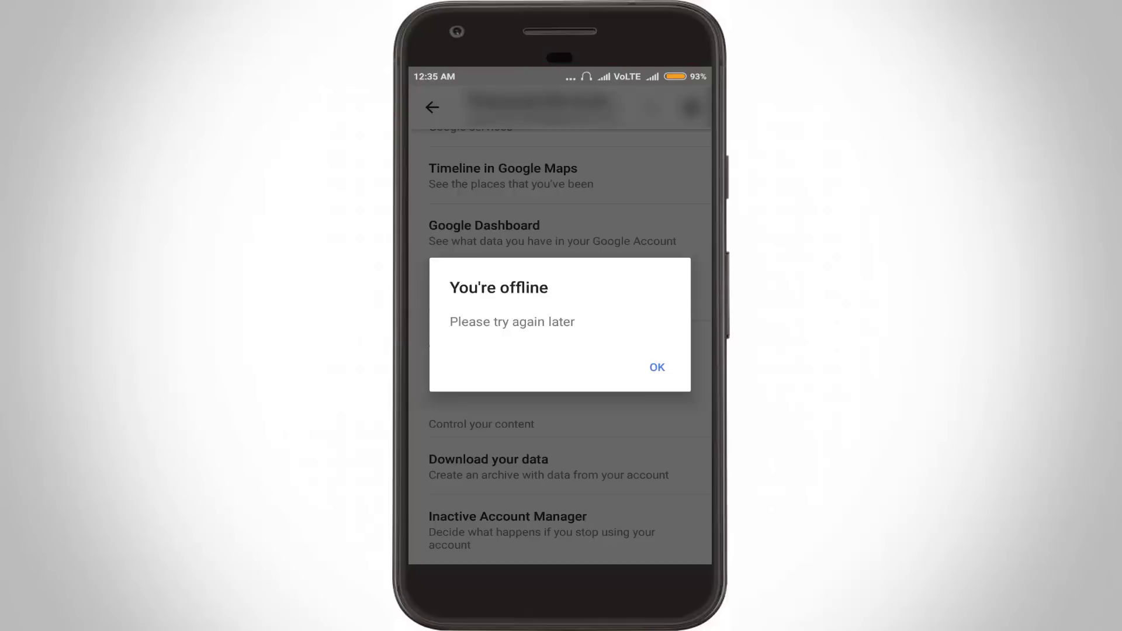
left_click_drag(560, 75, 560, 394)
left_click_drag(560, 193, 560, 421)
left_click(447, 173)
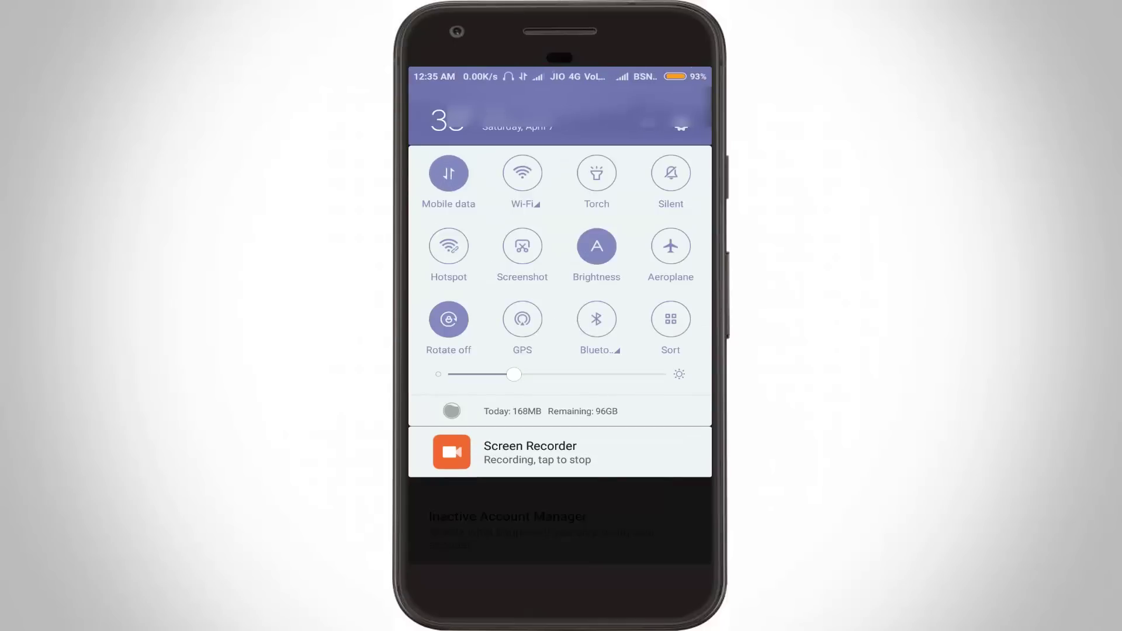
- Dismiss the offline message and reopen Ads Settings
left_click_drag(560, 465, 560, 132)
left_click(657, 366)
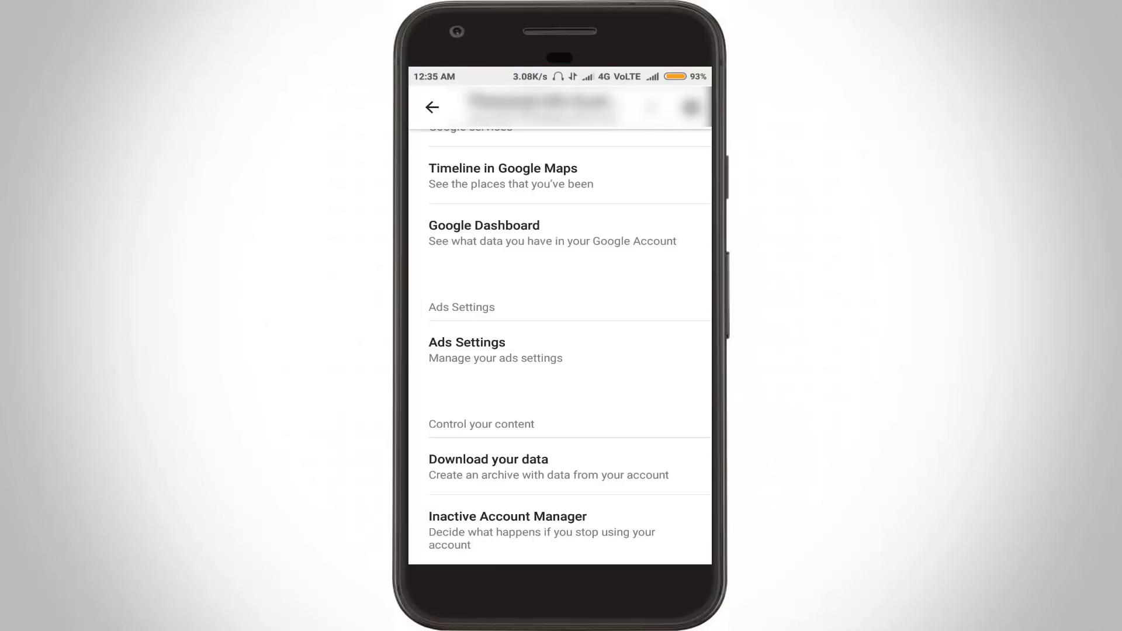
left_click(606, 351)
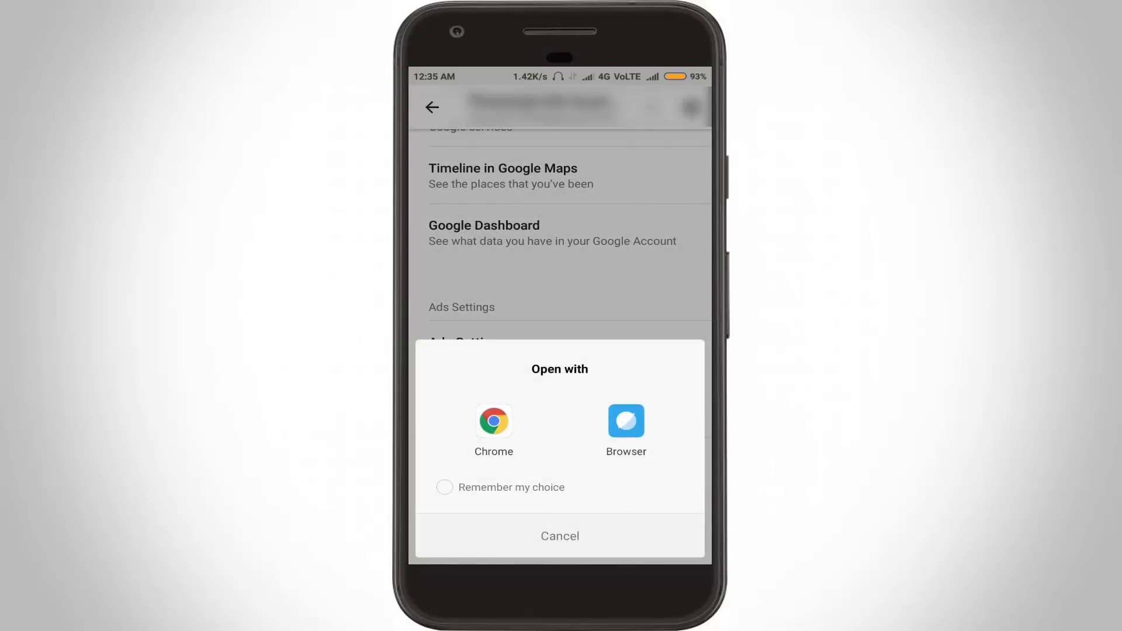
- Load Ads Settings in Chrome and switch Ads Personalisation off, confirming with Turn Off
left_click(494, 421)
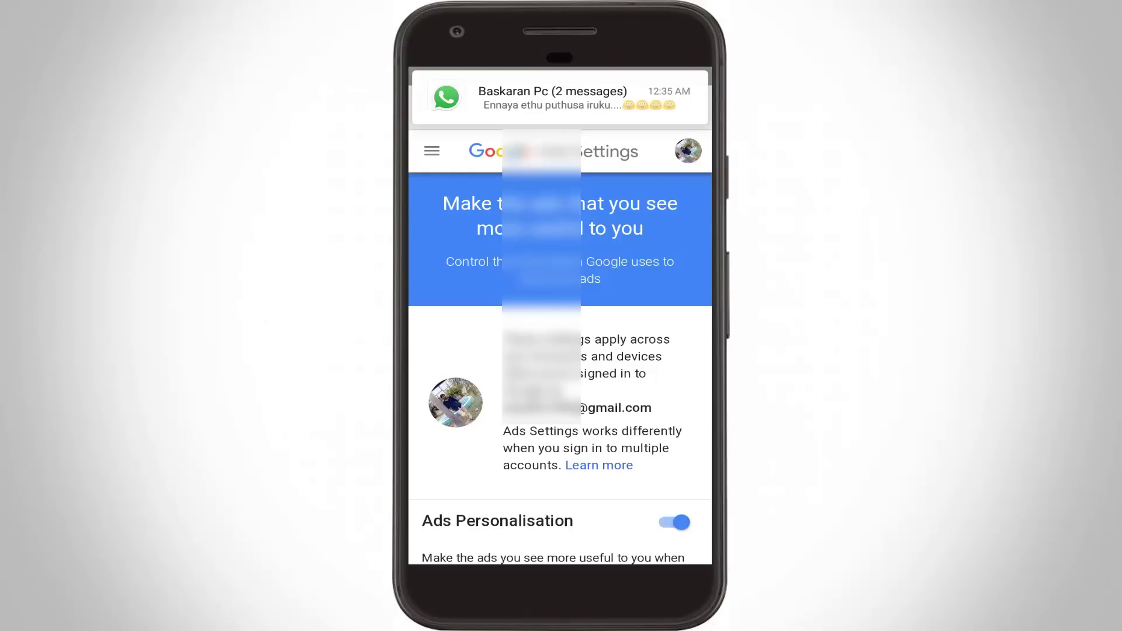
scroll(560, 368, "down", 5)
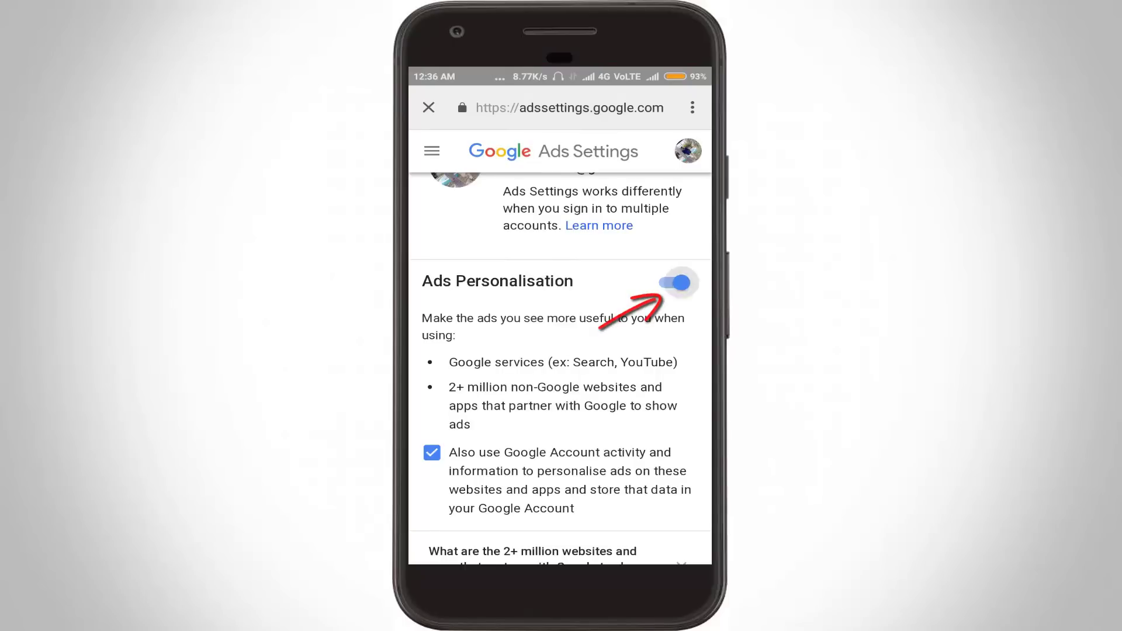
left_click(675, 282)
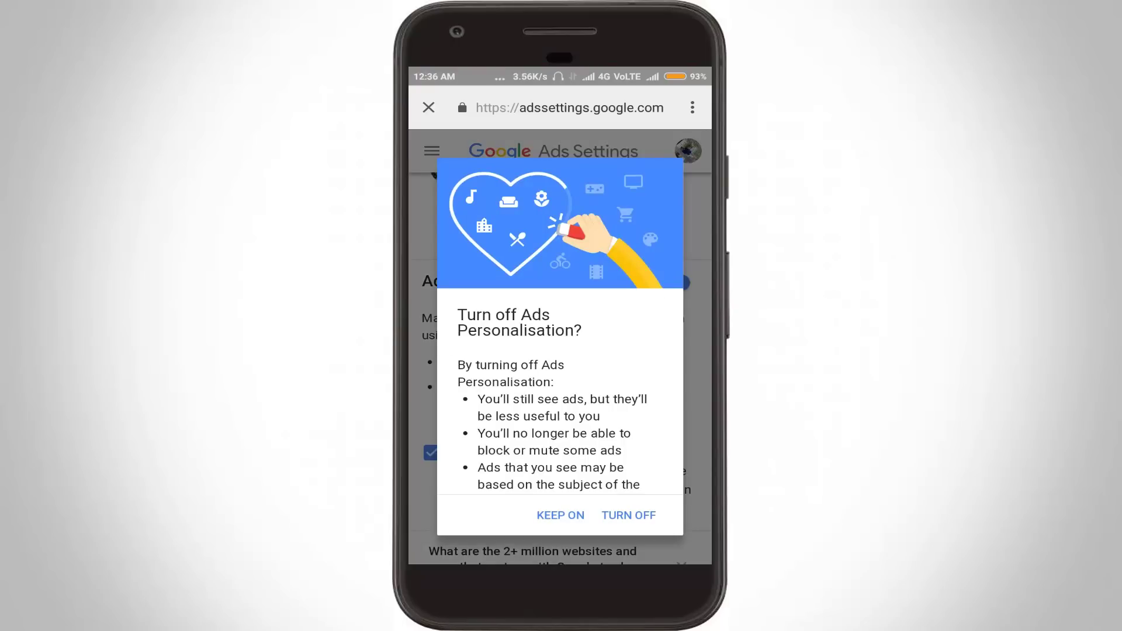
left_click(629, 514)
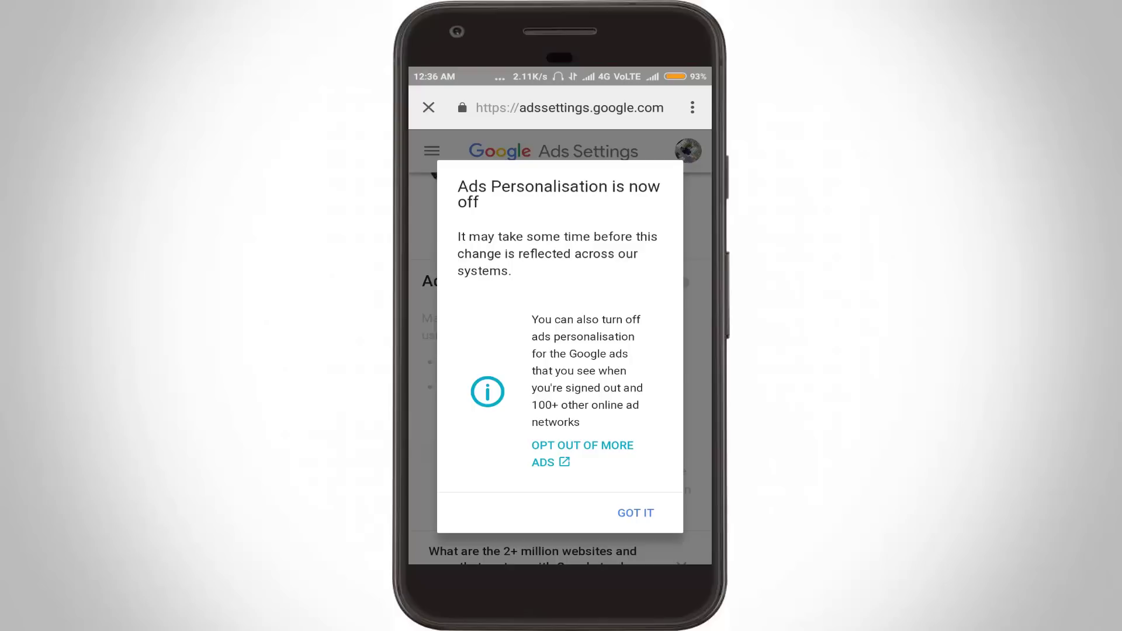
left_click(635, 513)
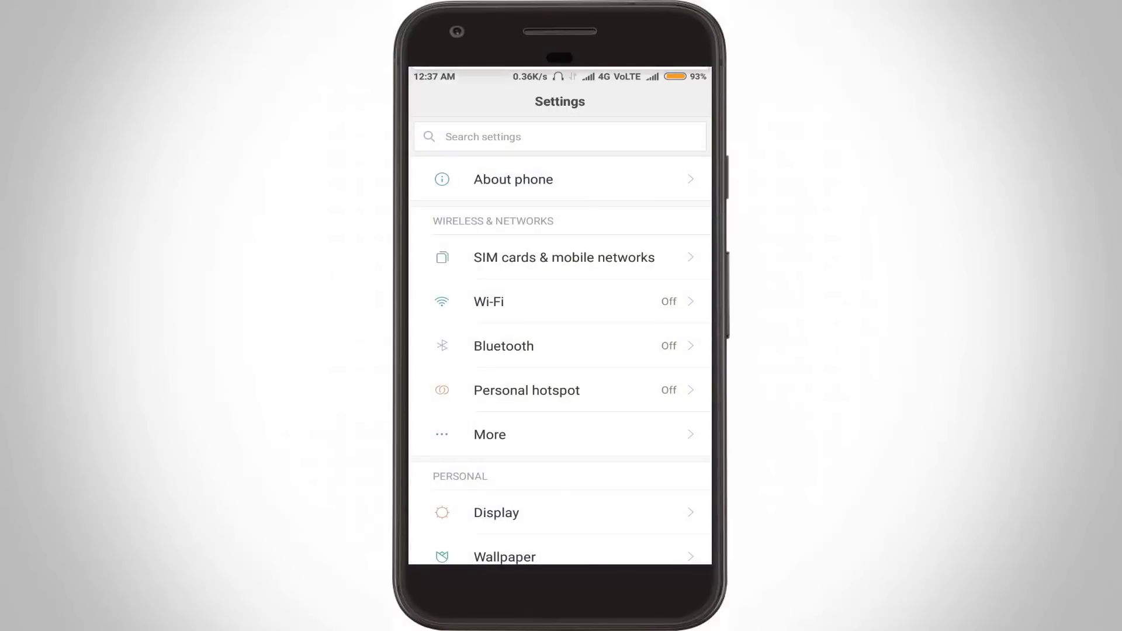
scroll(561, 351, "down", 5)
scroll(561, 351, "down", 2)
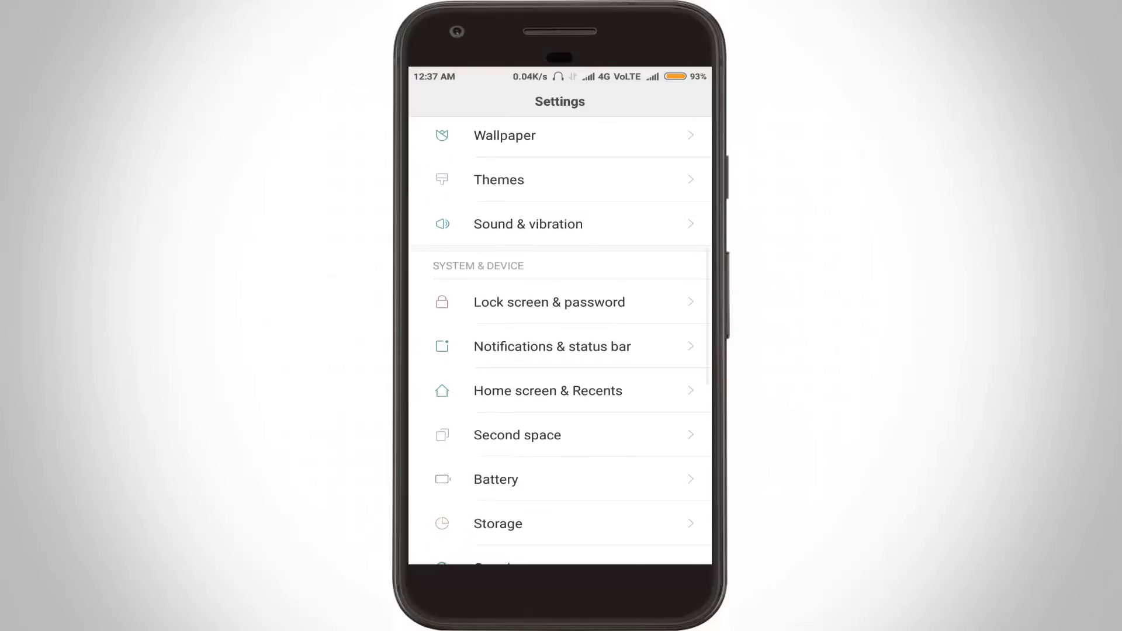
scroll(561, 351, "down", 3)
scroll(562, 351, "down", 2)
scroll(562, 351, "down", 1)
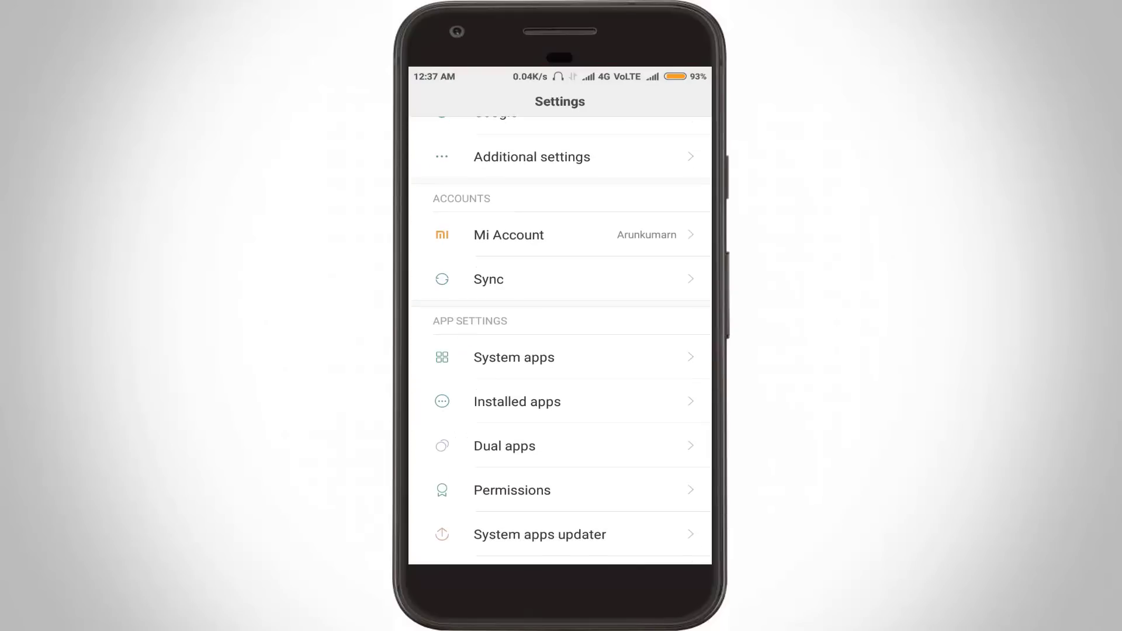
- Open Installed apps under App settings
left_click(562, 402)
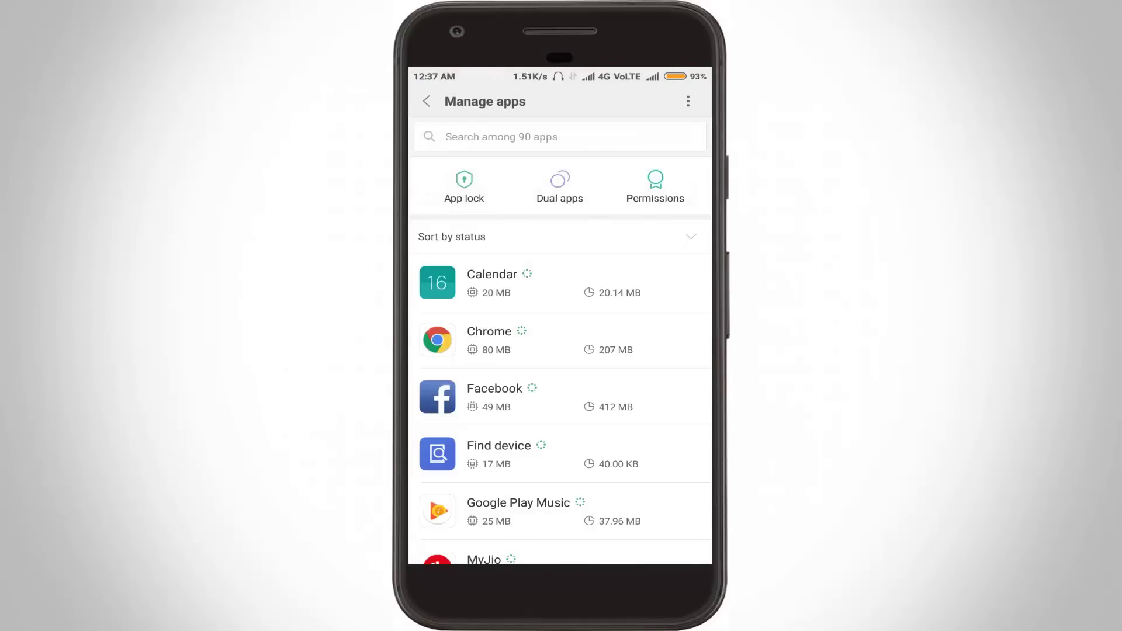
scroll(561, 395, "down", 1)
scroll(561, 395, "down", 1)
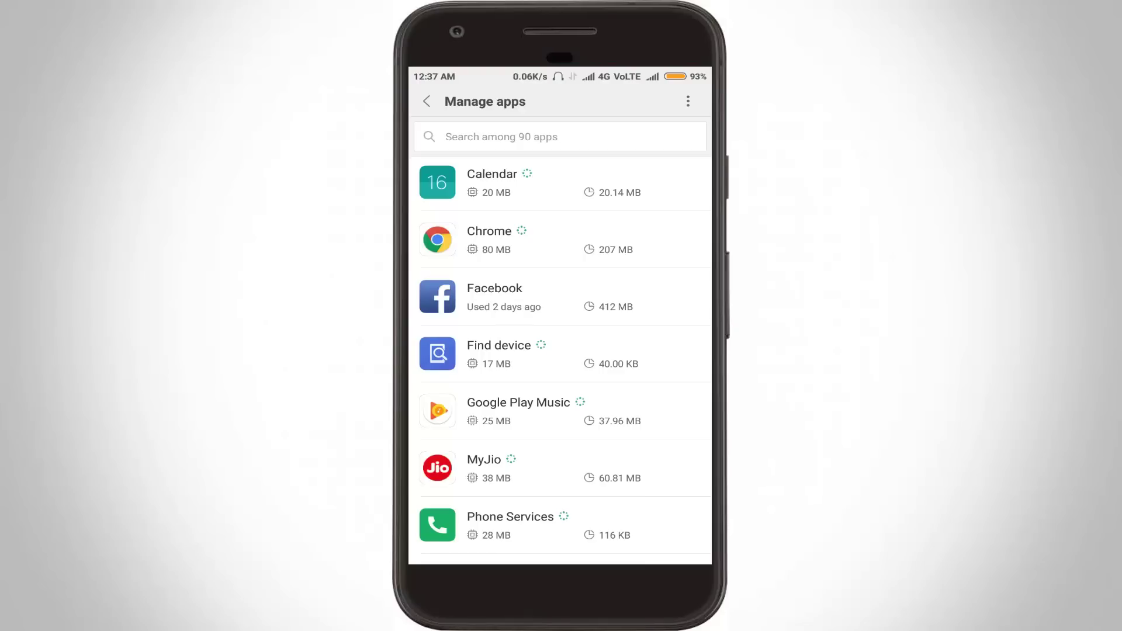
- Switch off Show notifications in MyJio's Notifications settings
left_click(484, 468)
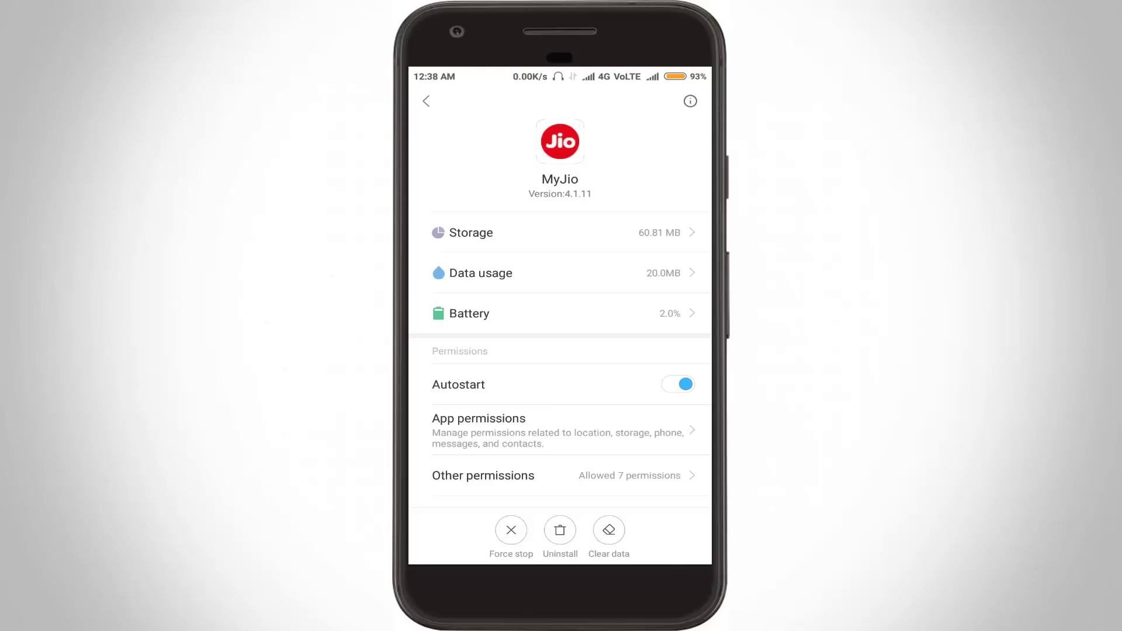
scroll(561, 351, "down", 3)
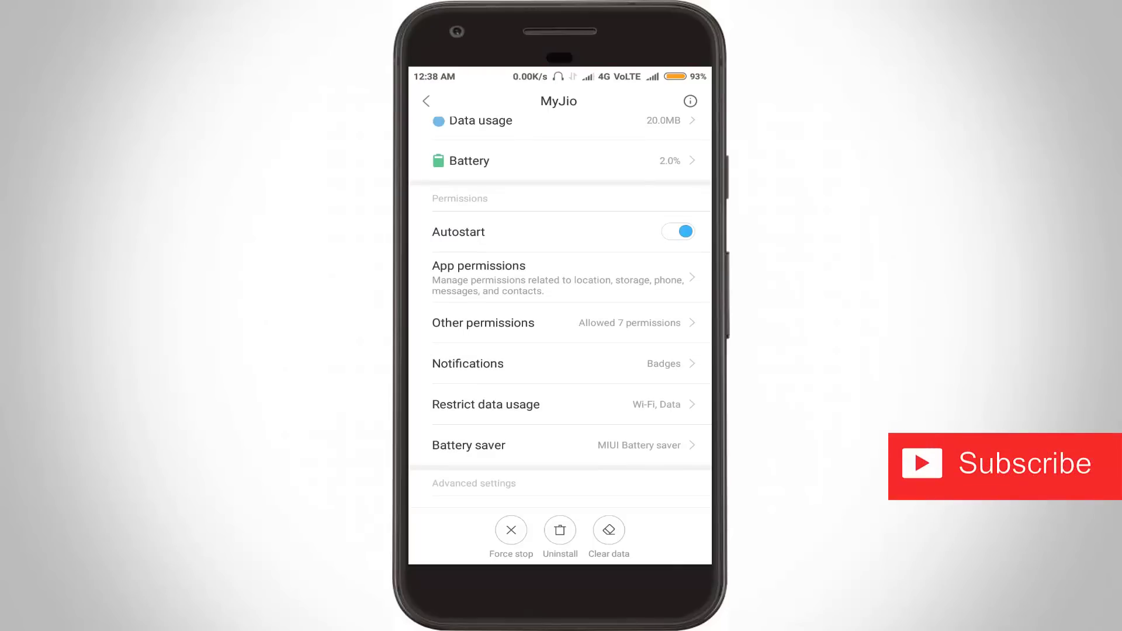
left_click(467, 363)
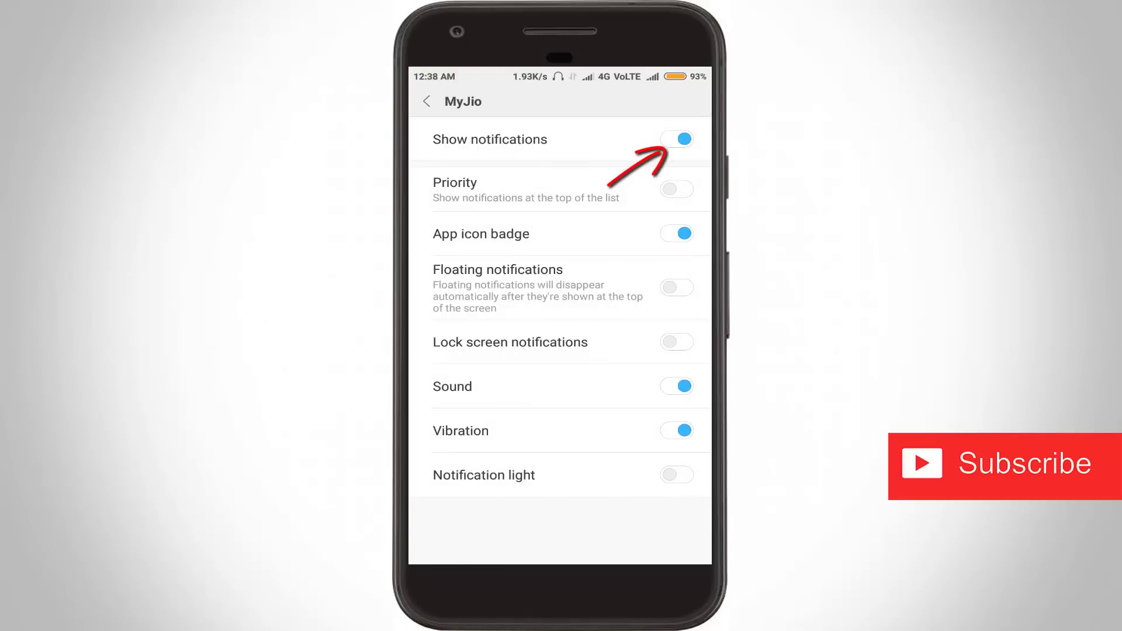
left_click(675, 139)
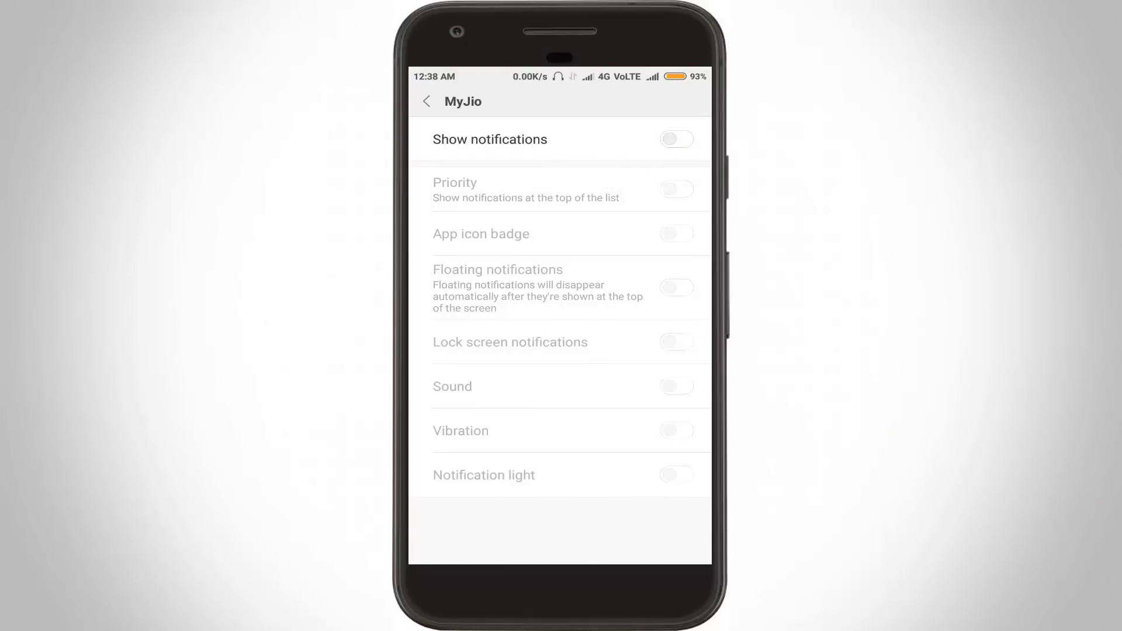